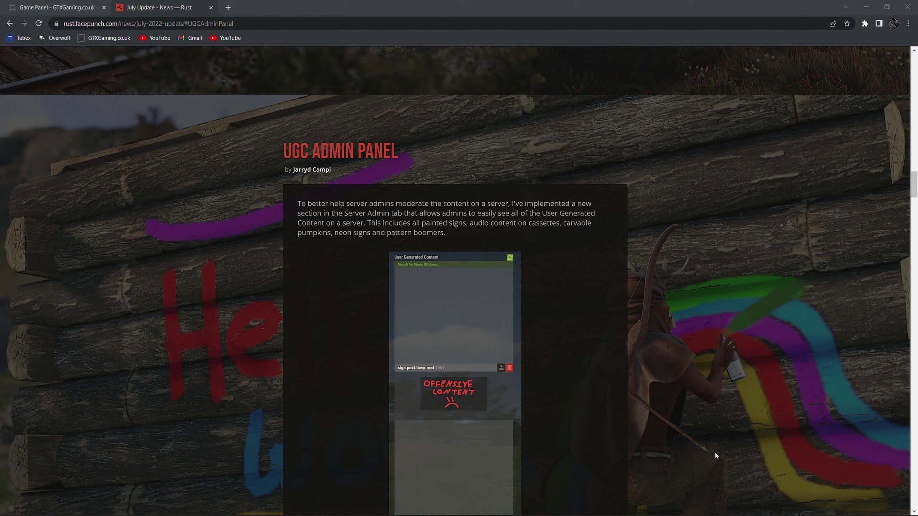
Step: Read the July update notes on the UGC admin panel and offensive content reporting
scroll(570, 477, "down", 15)
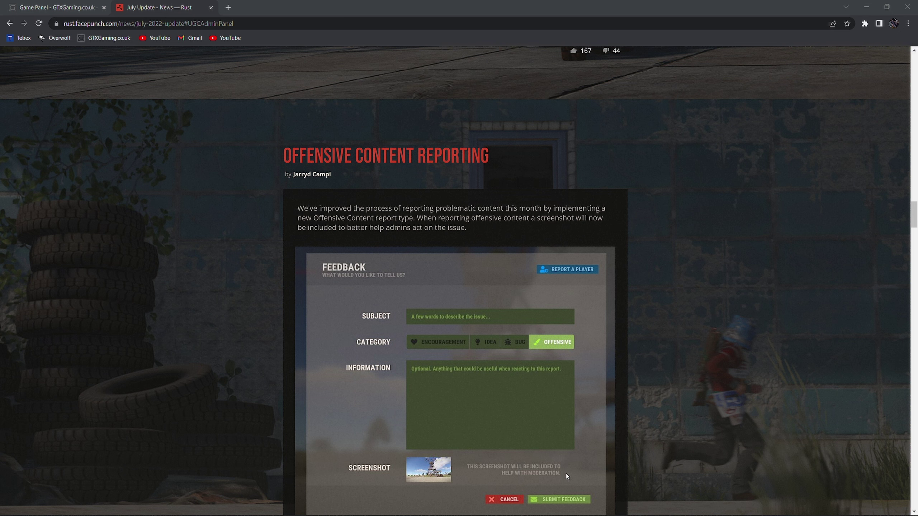
scroll(566, 474, "down", 5)
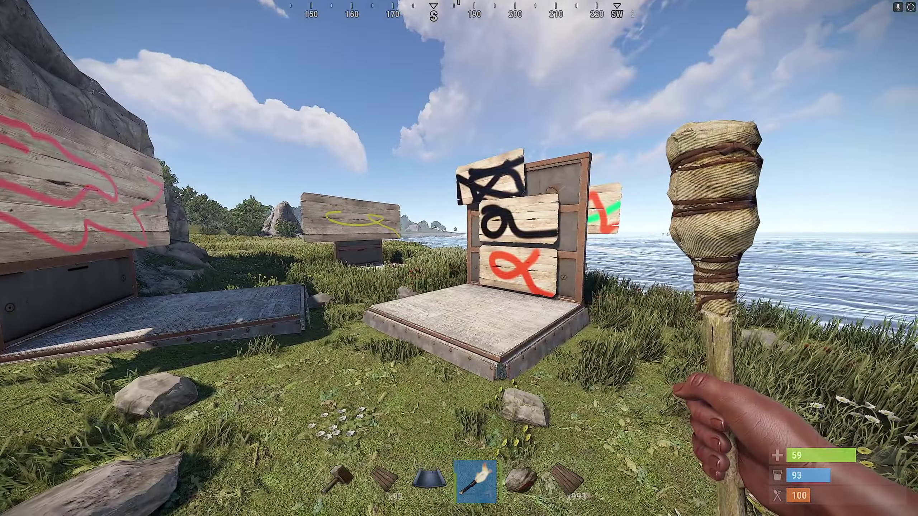
Step: Switch to Rust and browse the painted signs in the server's user generated content list
key("F1")
left_click(125, 6)
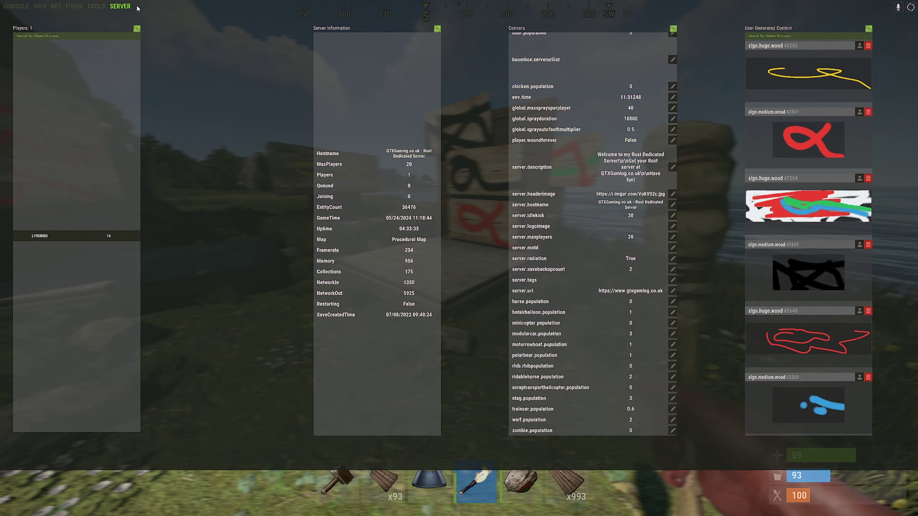
scroll(823, 151, "down", 1)
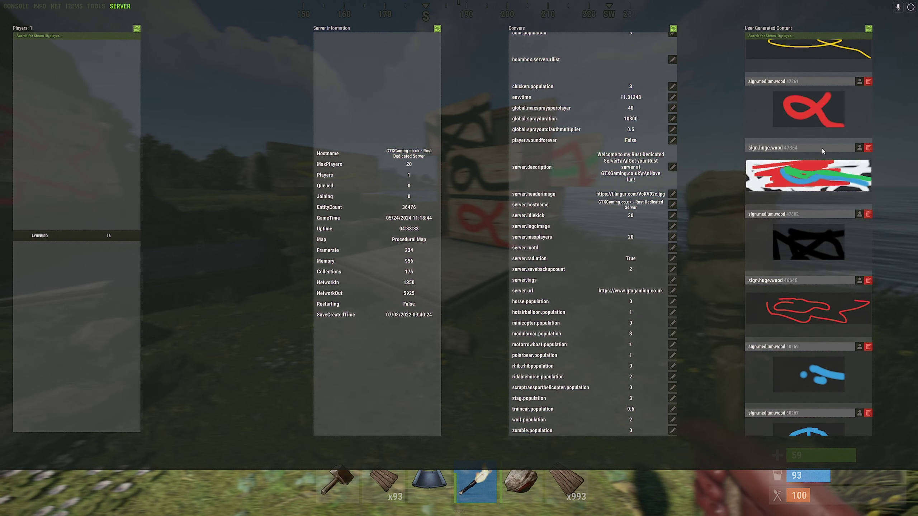
scroll(823, 152, "down", 7)
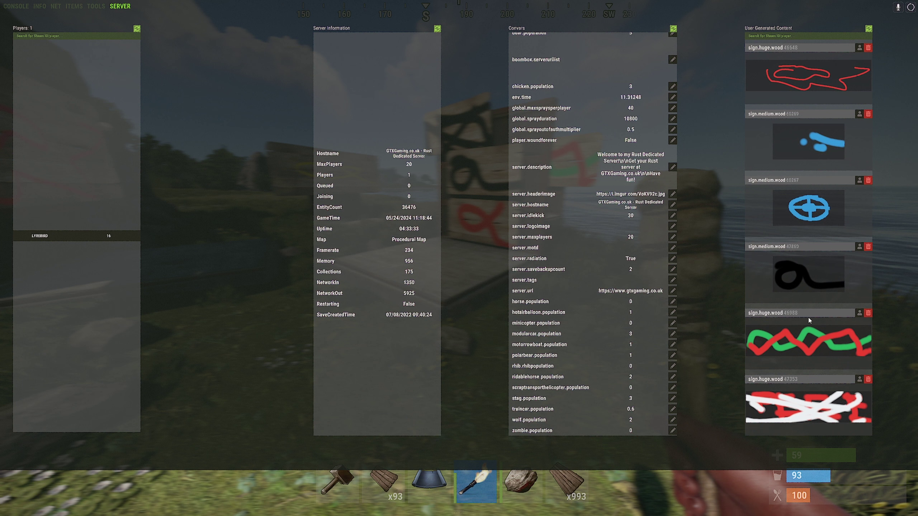
scroll(809, 321, "up", 5)
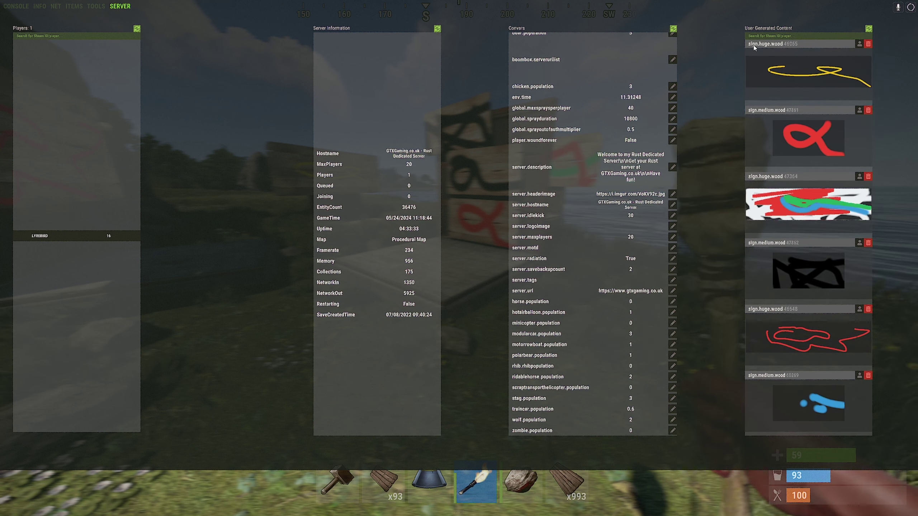
Step: Show the edit history of the yellow and multicoloured huge signs, and delete the red painting from the medium wooden sign
left_click(860, 44)
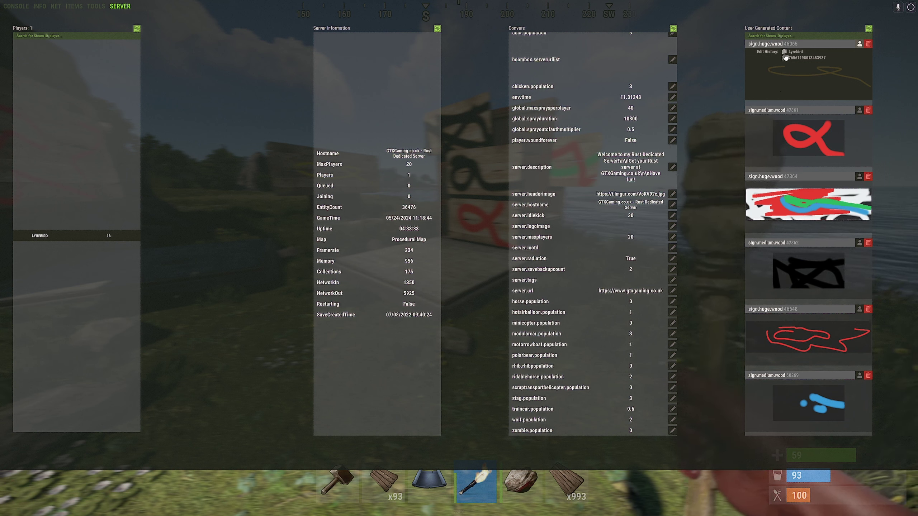
left_click(859, 177)
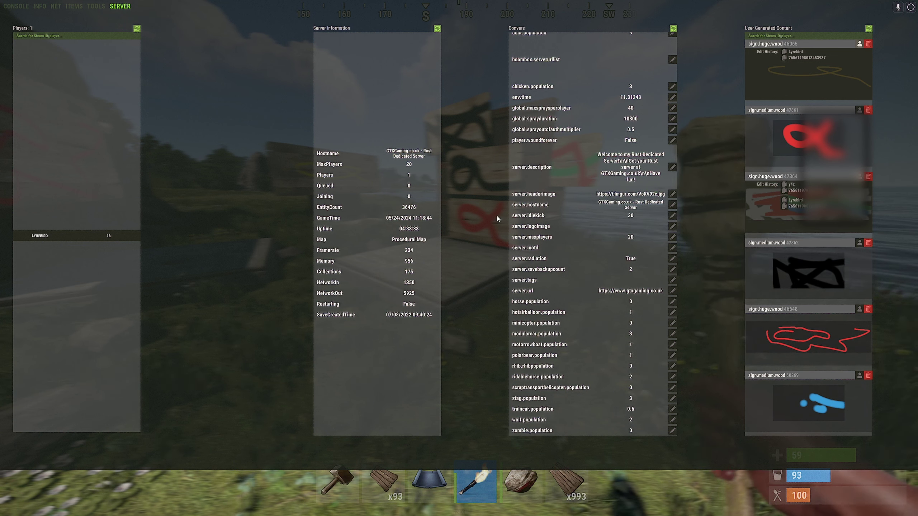
left_click(868, 110)
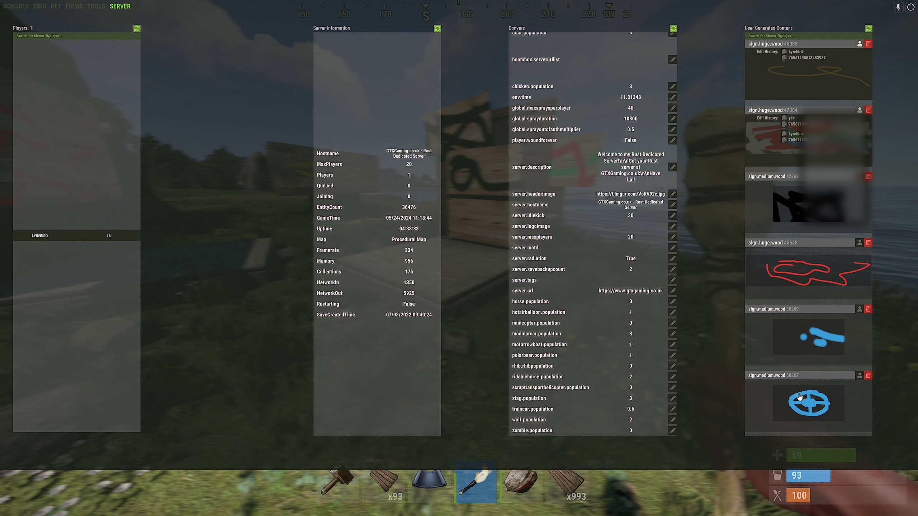
scroll(785, 350, "down", 3)
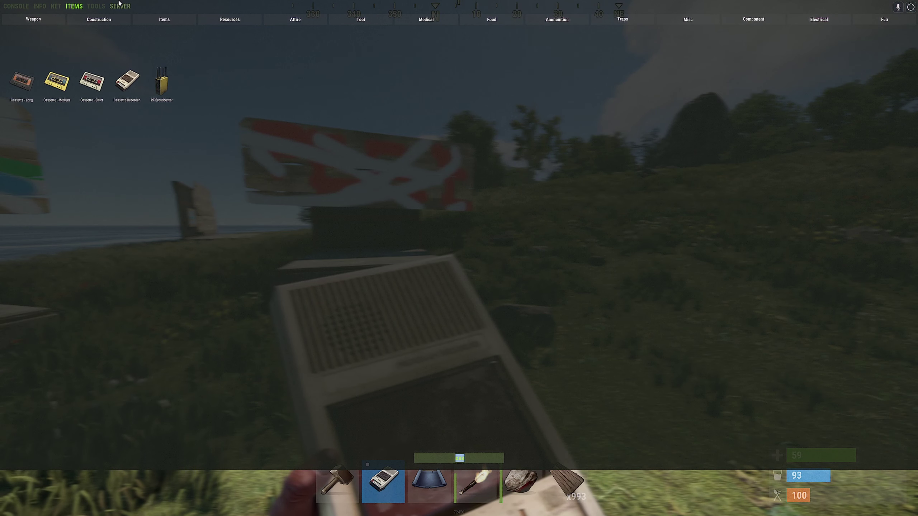
Step: Play the audio recording of the cassette entity in the server's user generated content list
key("F1")
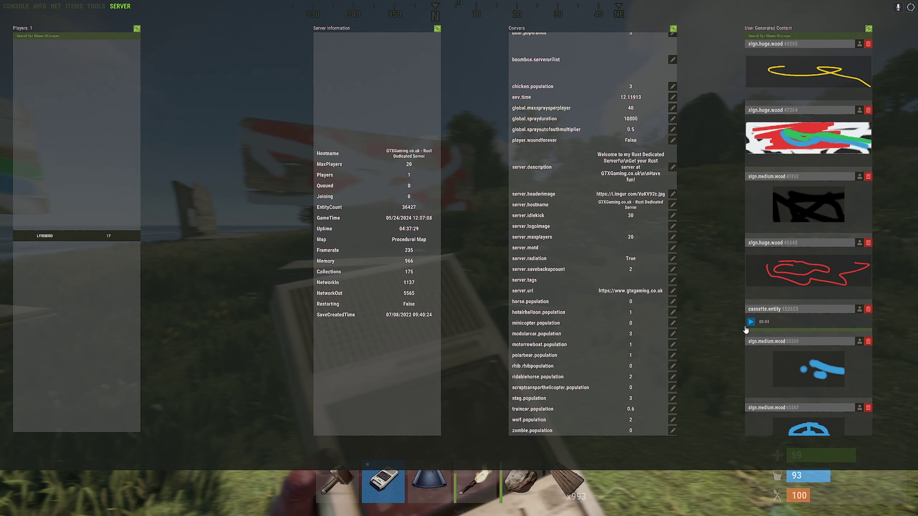
left_click(751, 323)
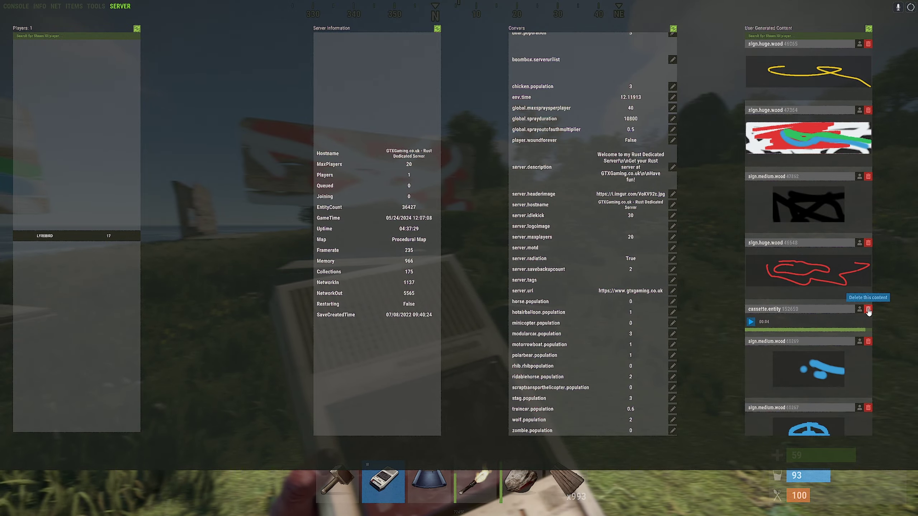
key("F1")
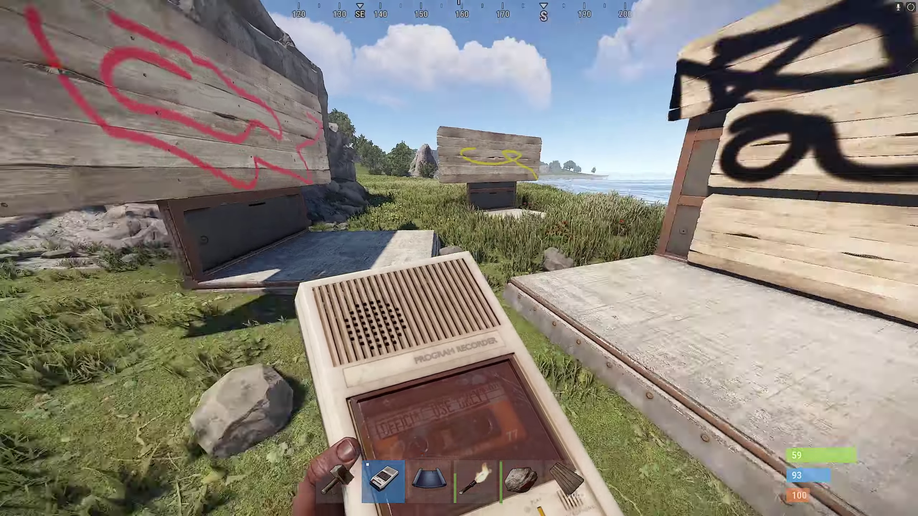
key("F1")
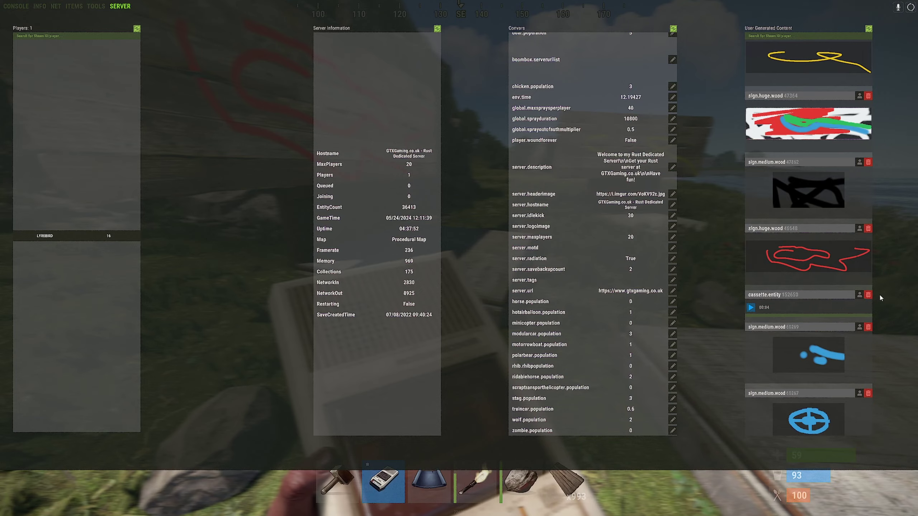
key("F1")
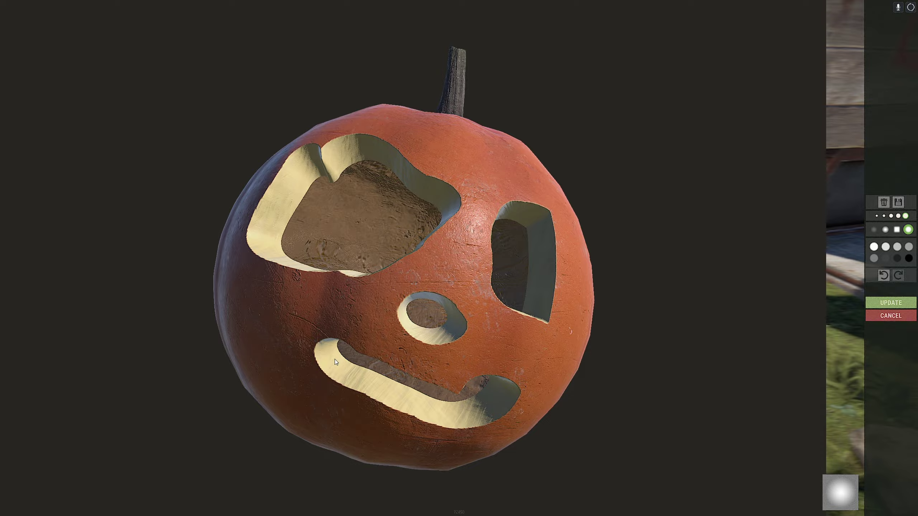
Step: Carve the pumpkin's mouth further up at its left end and save the carving
left_click_drag(331, 365, 341, 318)
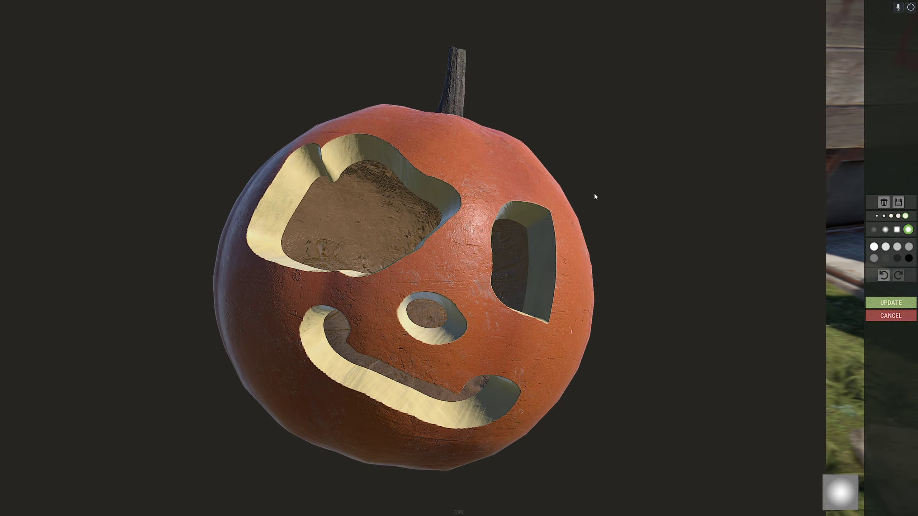
left_click_drag(348, 160, 409, 199)
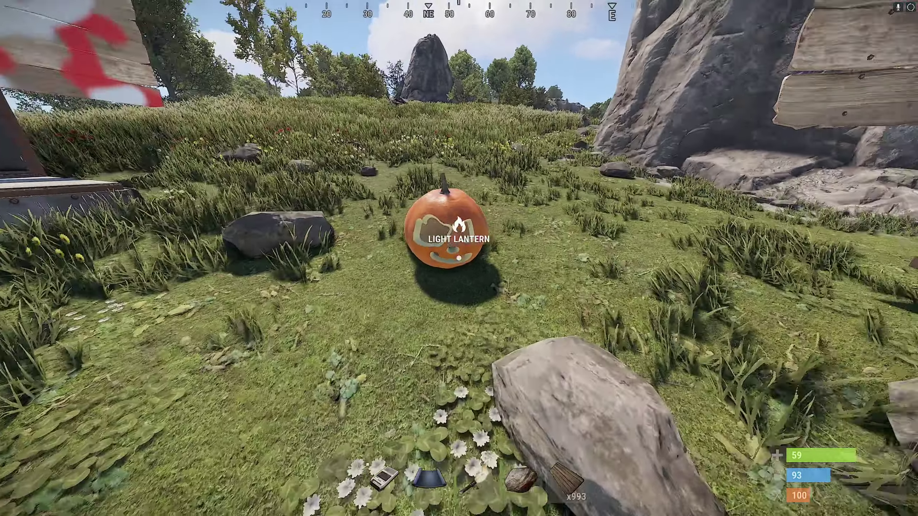
Step: Find the carvable pumpkin in the server's user generated content list and delete its carving
key("F1")
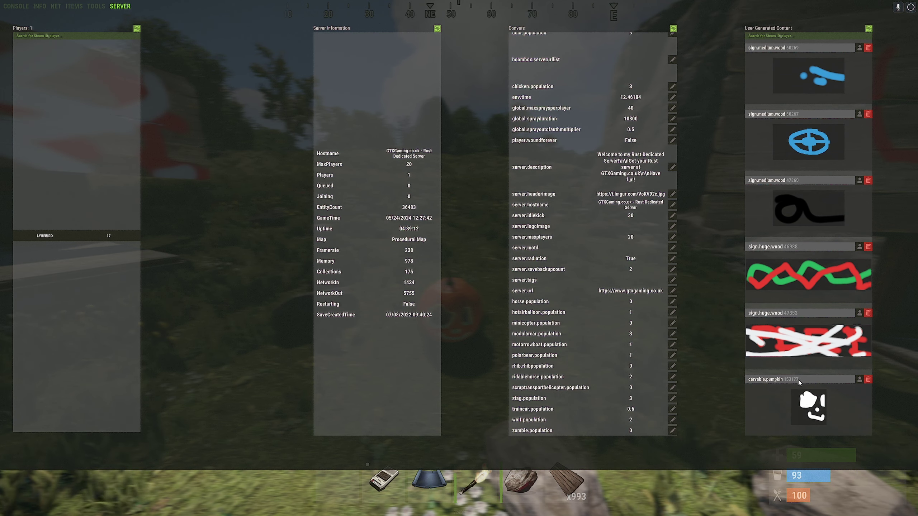
mouse_move(801, 396)
scroll(861, 383, "up", 2)
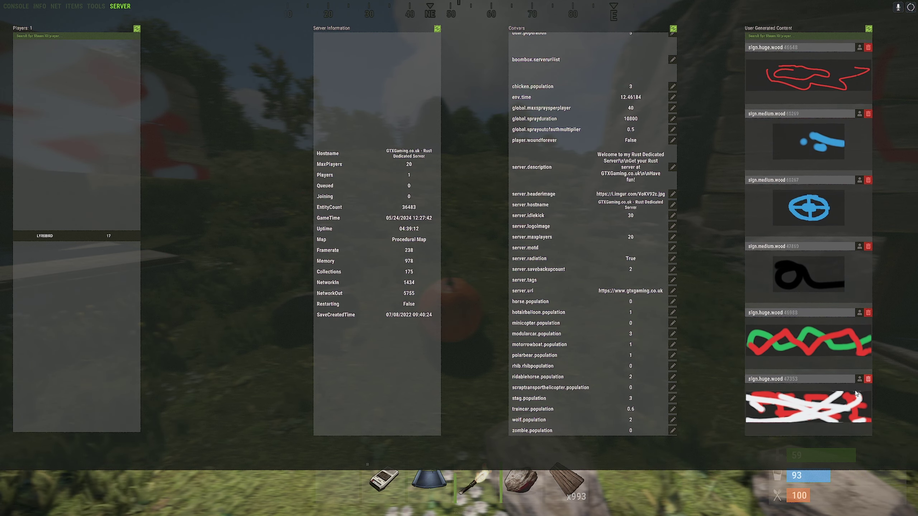
key("F1")
key("s")
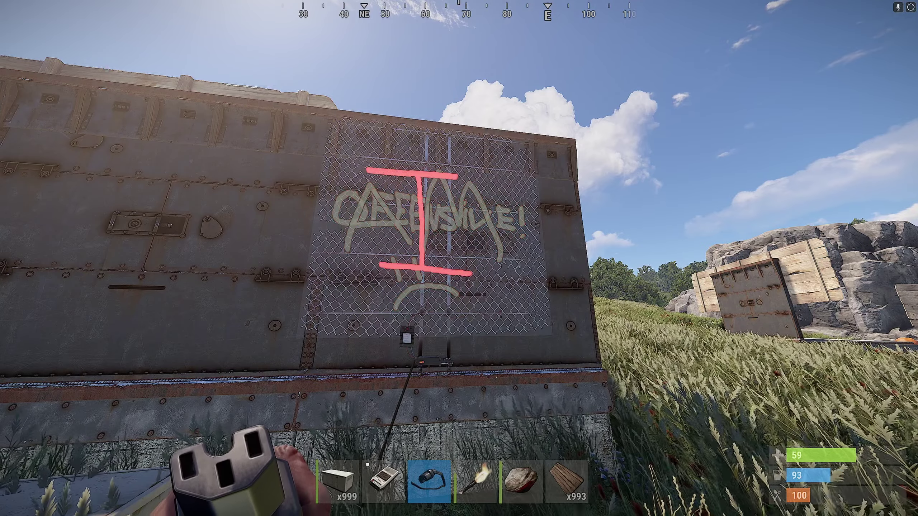
Step: Page back and forth through the frames of the animated neon sign in the user generated content list
key("F1")
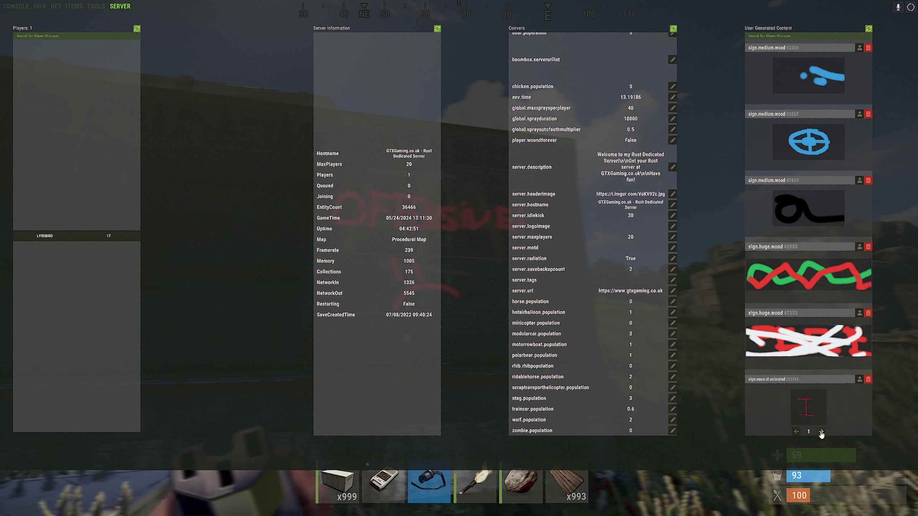
left_click(822, 432)
left_click(822, 433)
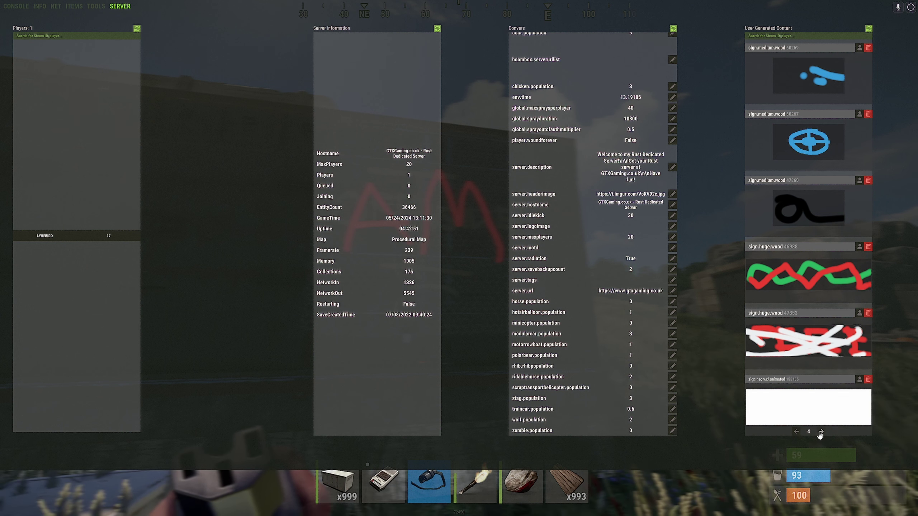
left_click(821, 433)
left_click(796, 432)
left_click(796, 432)
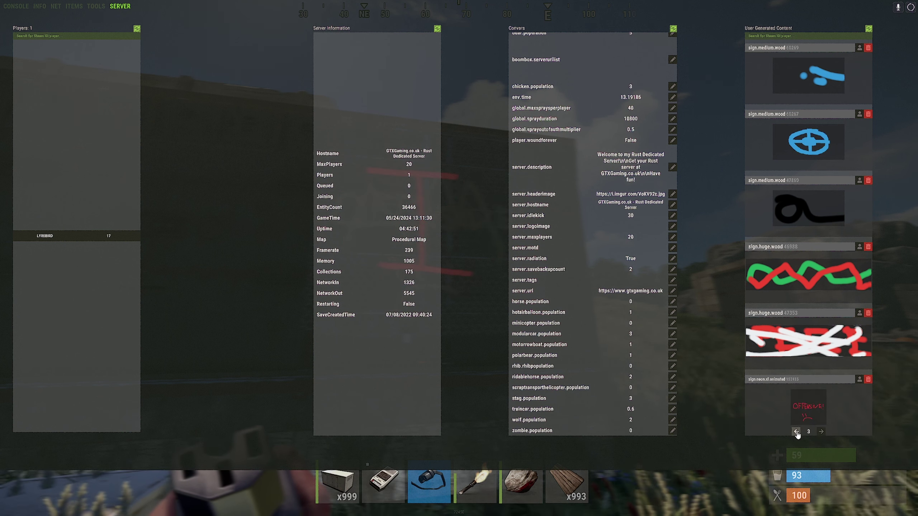
left_click(797, 432)
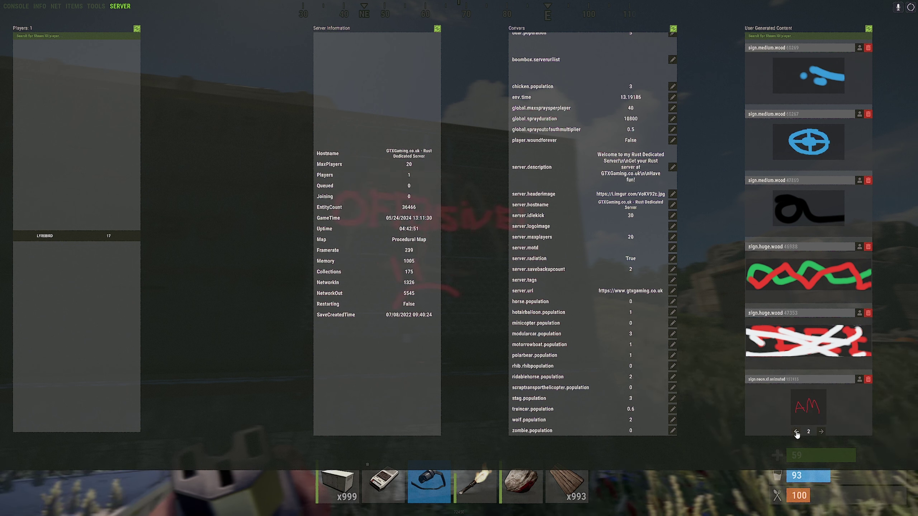
left_click(821, 433)
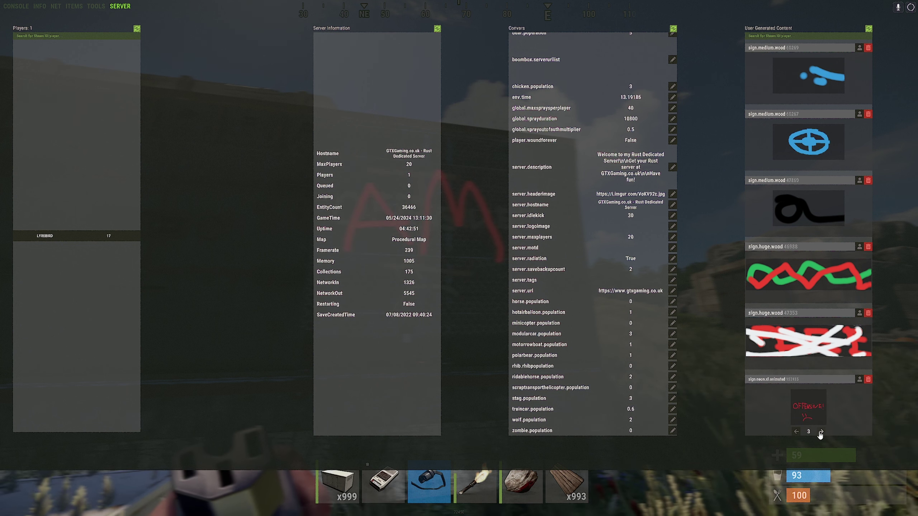
key("F1")
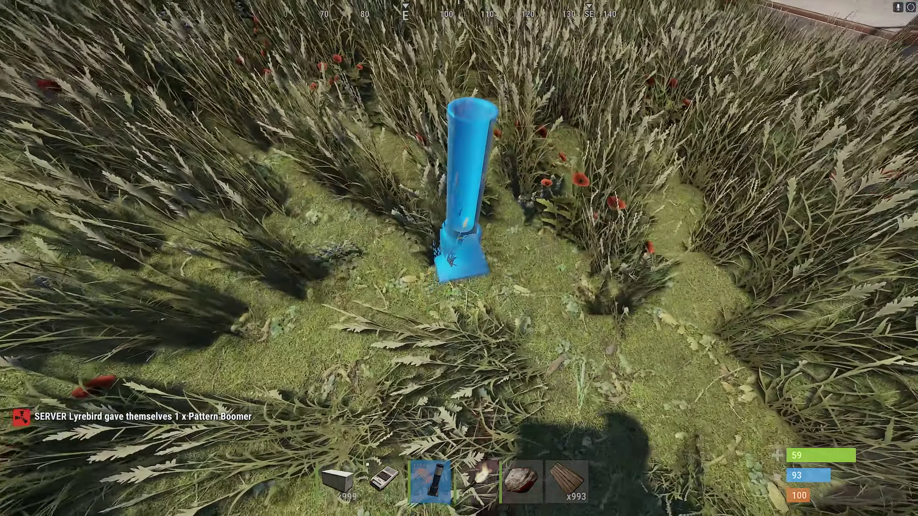
Step: Place the pattern boomer on the ground and give it the Pineapple Pizza pattern of yellow, red and orange stars
left_click(459, 258)
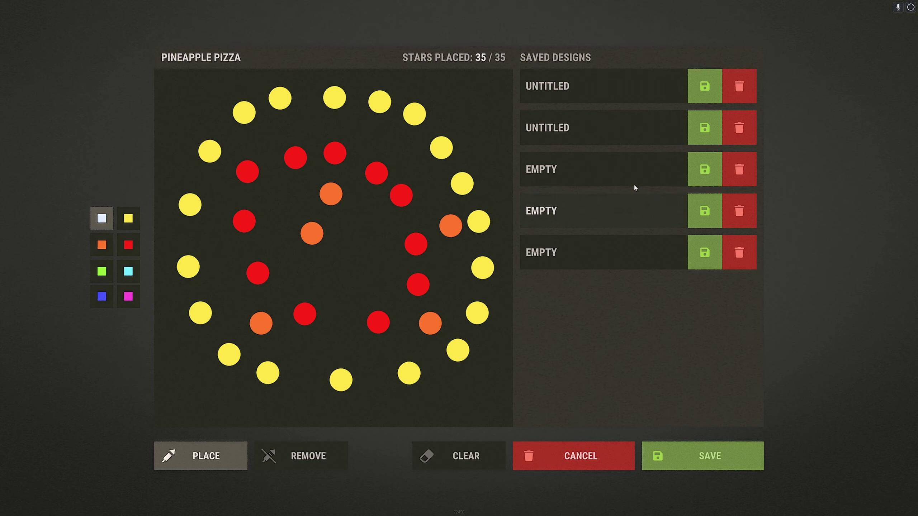
left_click(711, 134)
key("Escape")
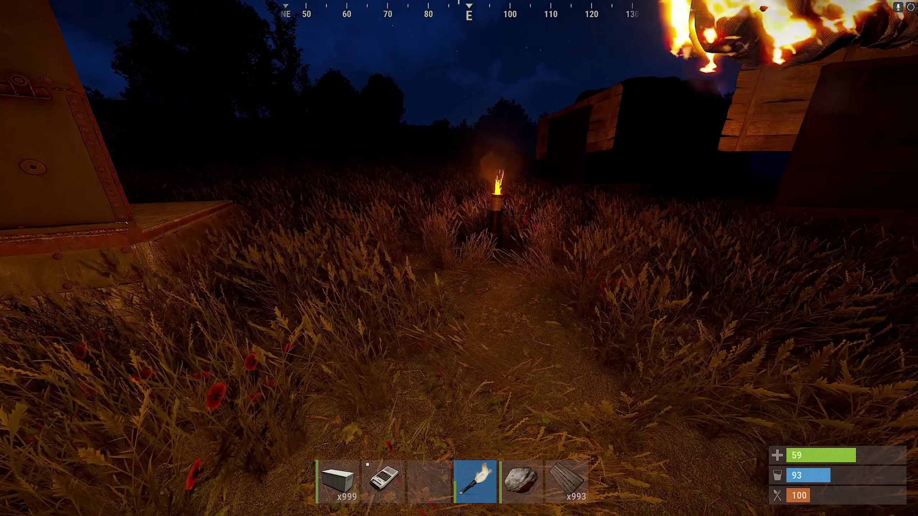
Step: Check the user generated content list for the pattern boomer and watch its firework burst in the night sky
key("F1")
left_click(120, 6)
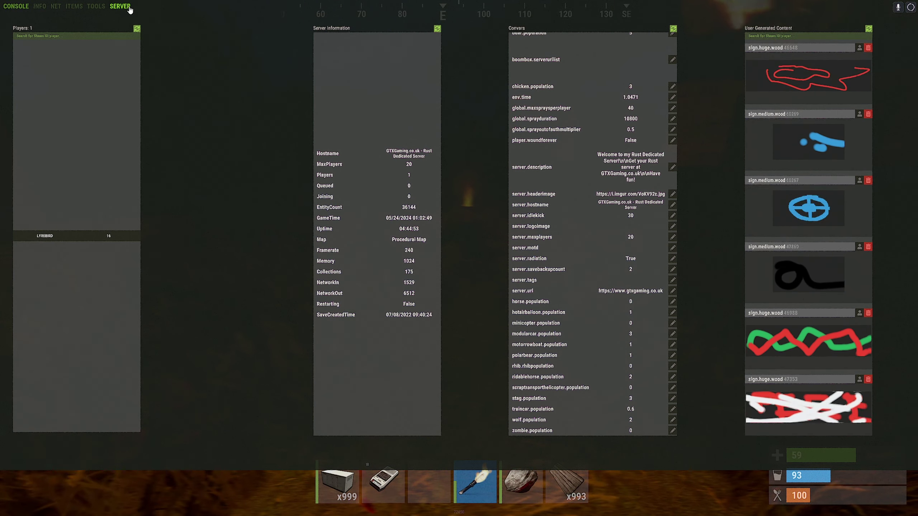
scroll(796, 279, "down", 2)
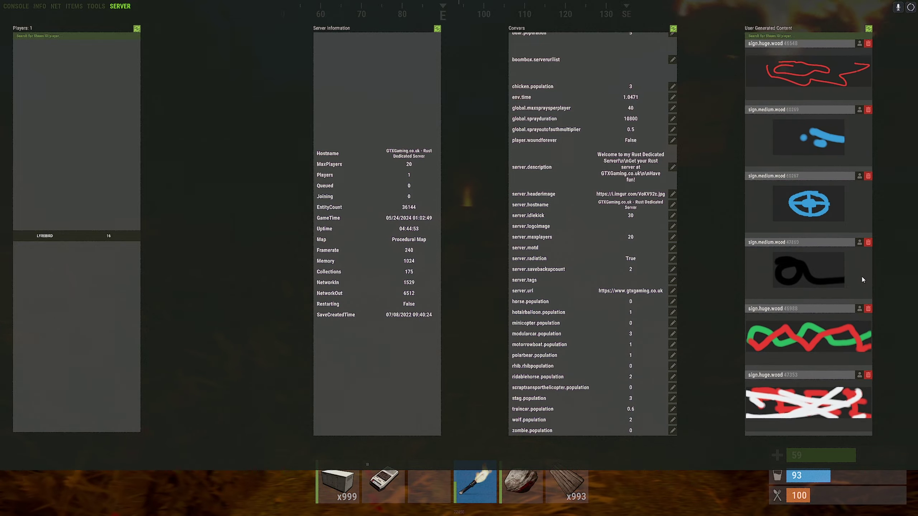
key("F1")
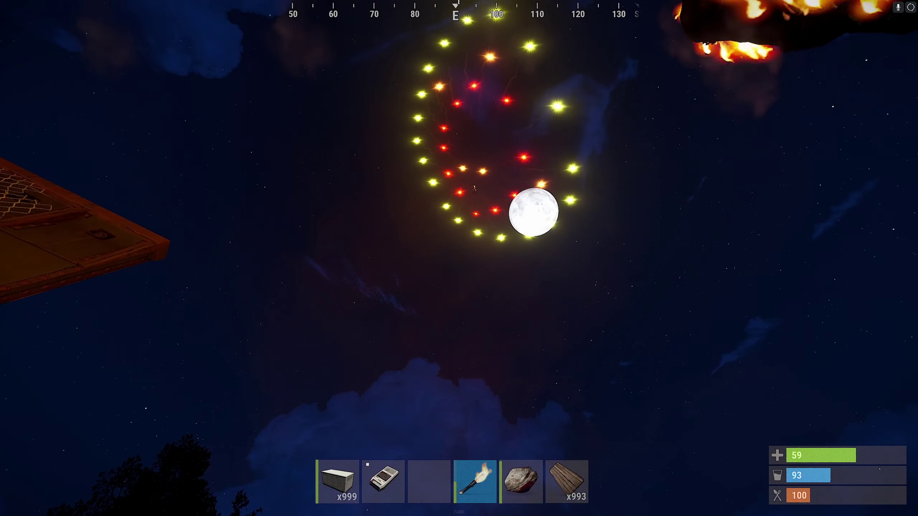
key("w")
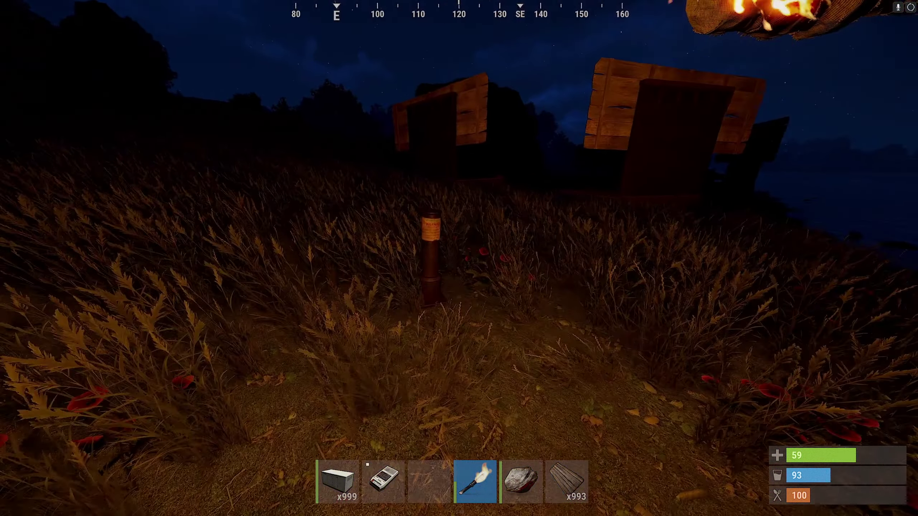
Step: Face the red-painted huge wooden sign and view the Offensive feedback report form with its attached screenshot
key("2")
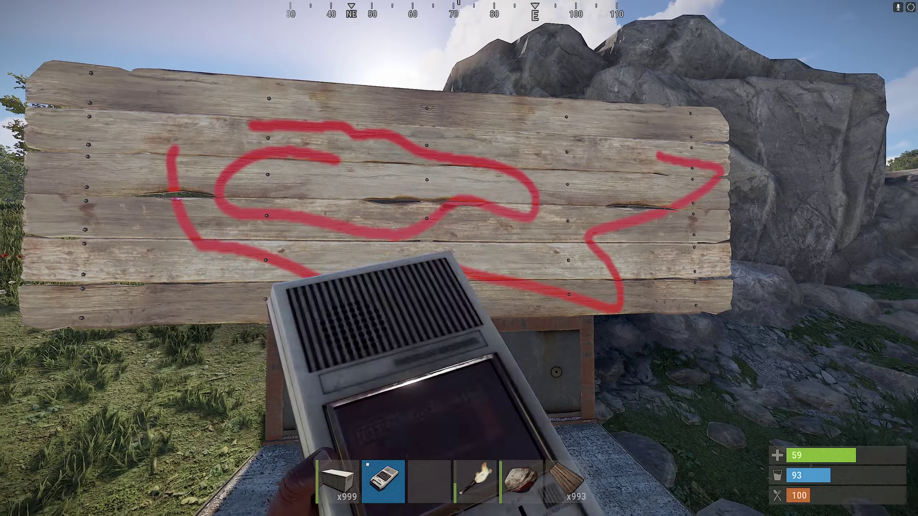
key("4")
key("w")
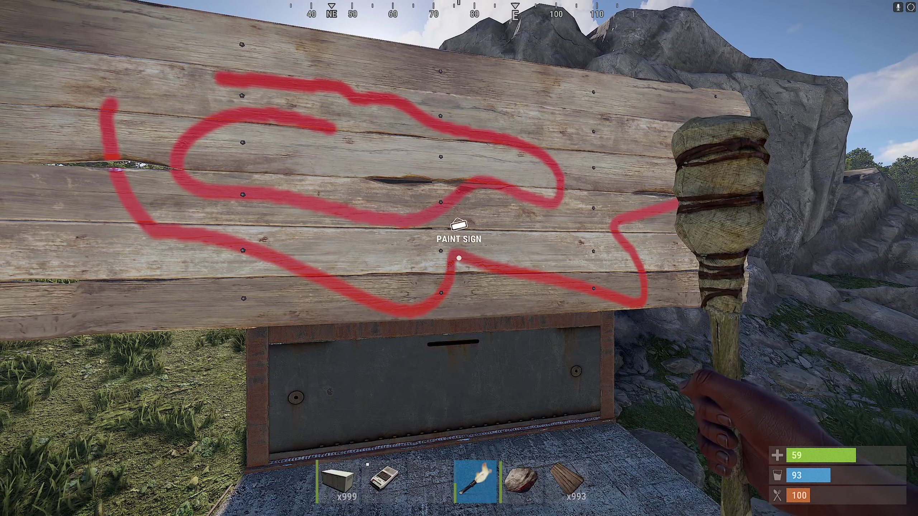
key("F7")
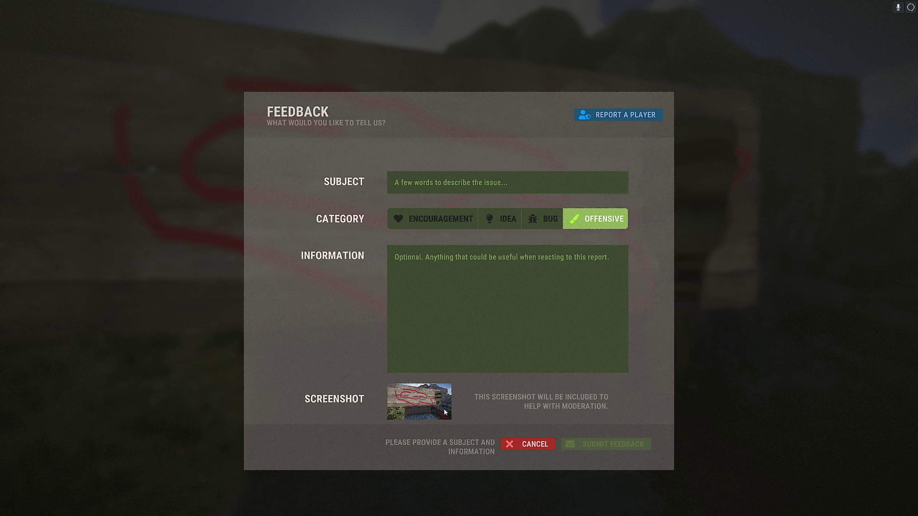
key("Escape")
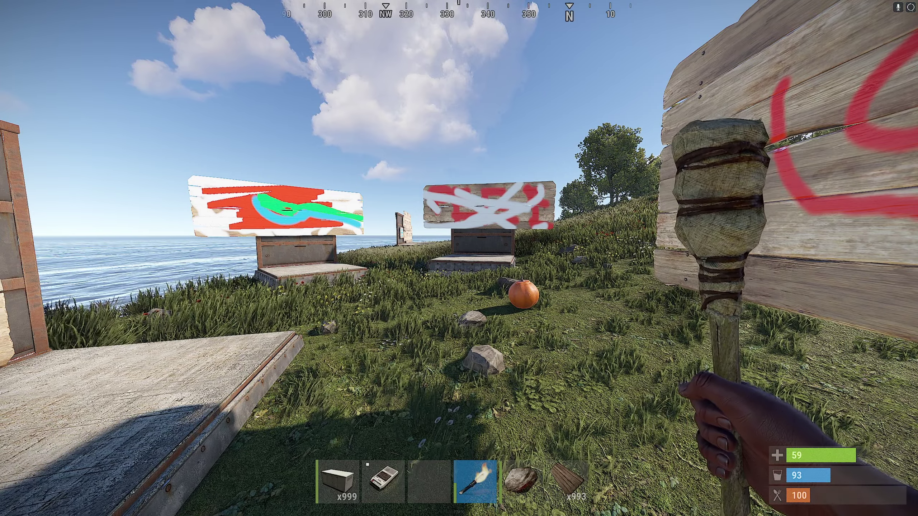
Step: Reopen the server's user generated content list near the painted signs
key("F1")
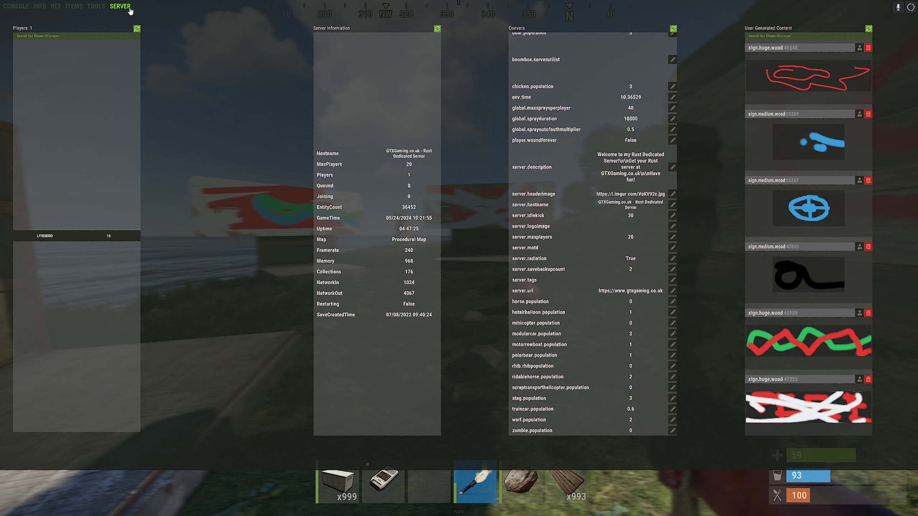